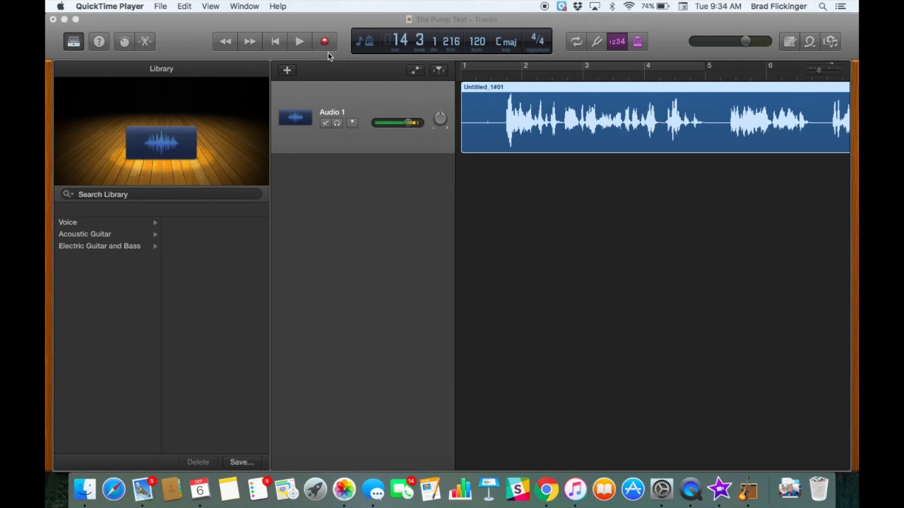
# Play the recording from its beginning and stop around bar 12.
pyautogui.click(281, 44)
pyautogui.click(299, 43)
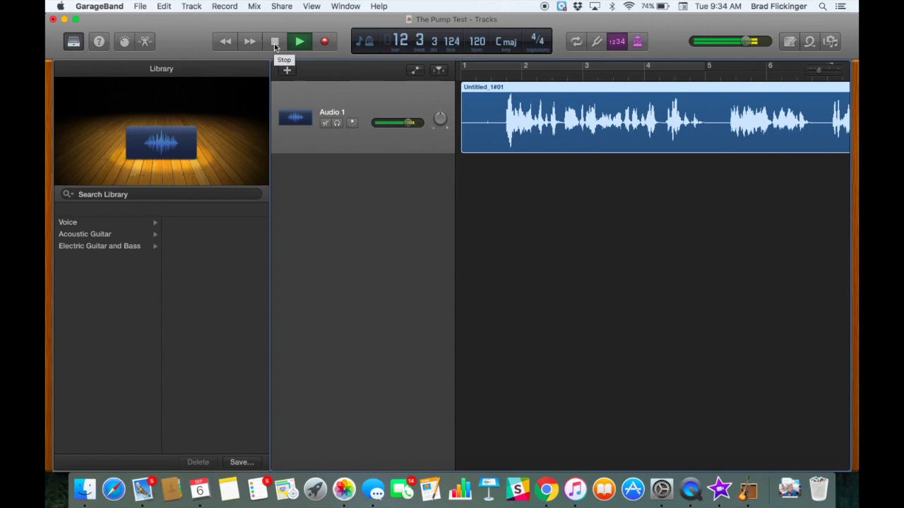
pyautogui.click(275, 43)
# Replay the passage from bar 11.5 past the flubbed phrase, then set the playhead at the flub's start.
pyautogui.hscroll(15, 625, 206)
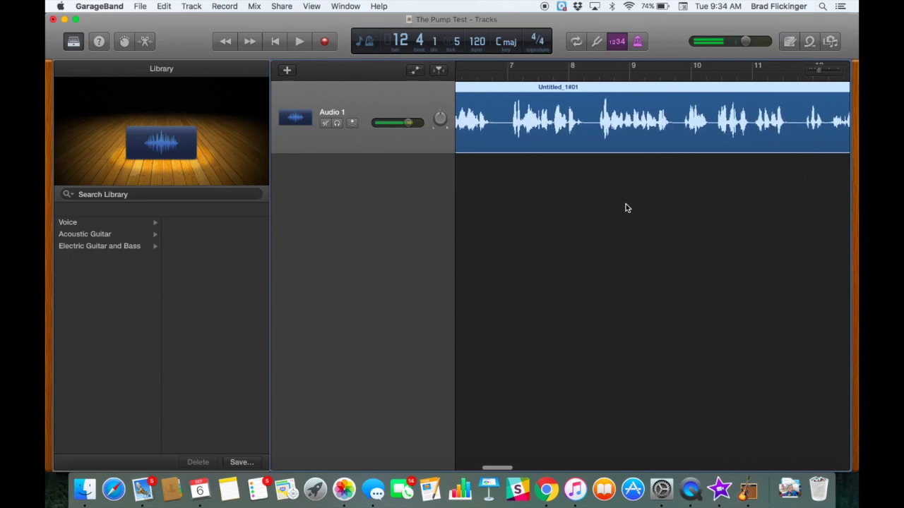
pyautogui.hscroll(-3, 625, 208)
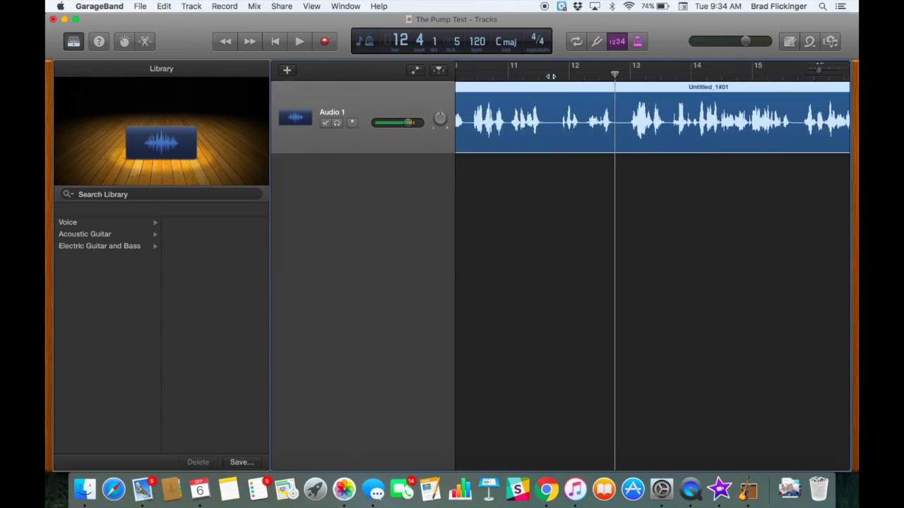
pyautogui.click(550, 76)
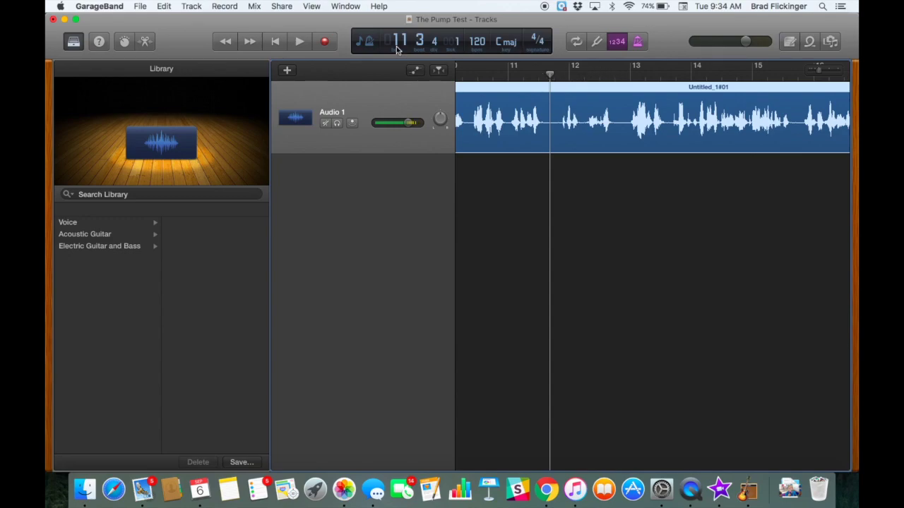
pyautogui.click(299, 42)
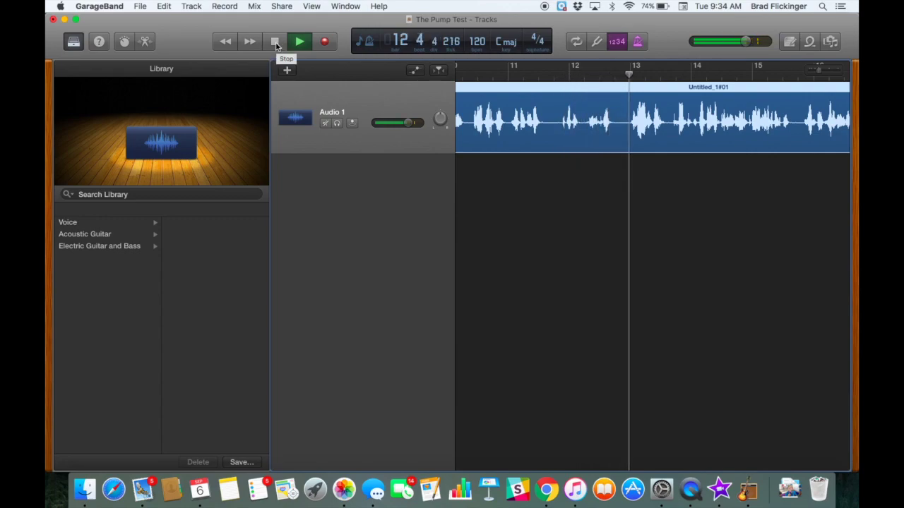
pyautogui.click(276, 42)
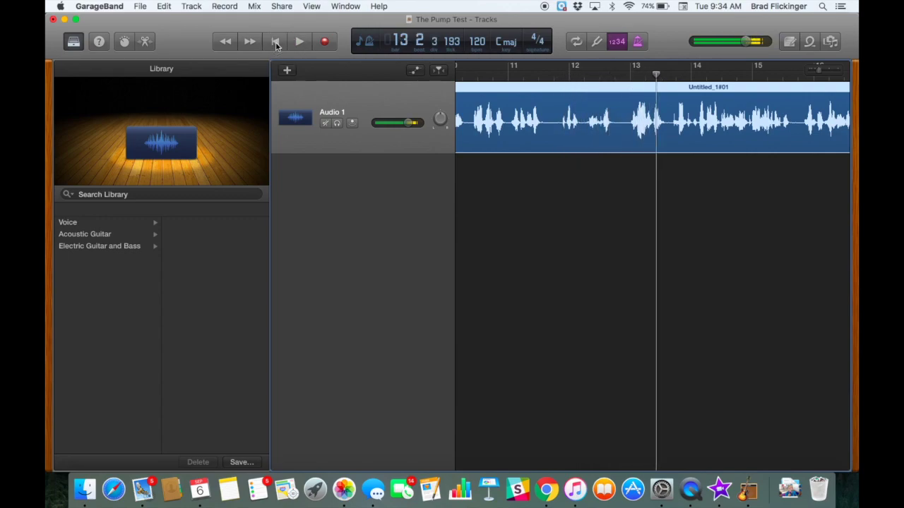
pyautogui.click(549, 74)
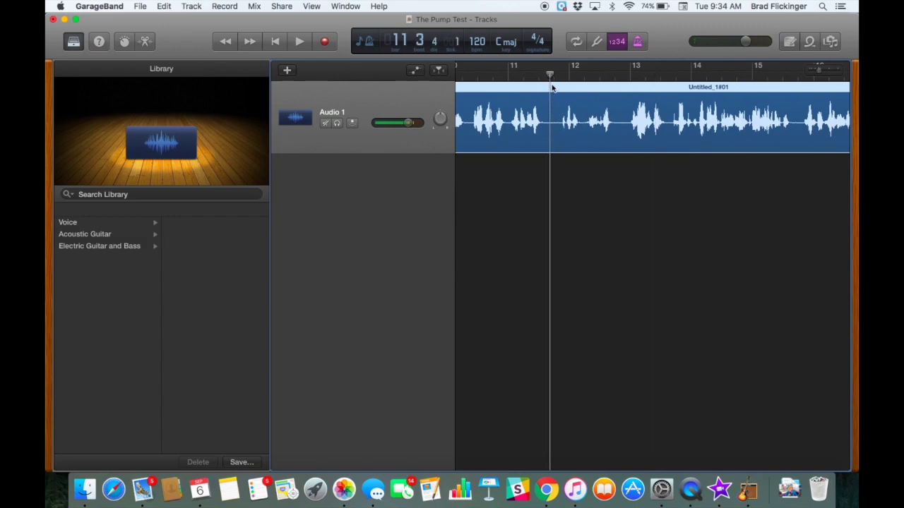
# Split the recording at both ends of the flub and select the middle region Untitled_1#01.7.
pyautogui.click(164, 7)
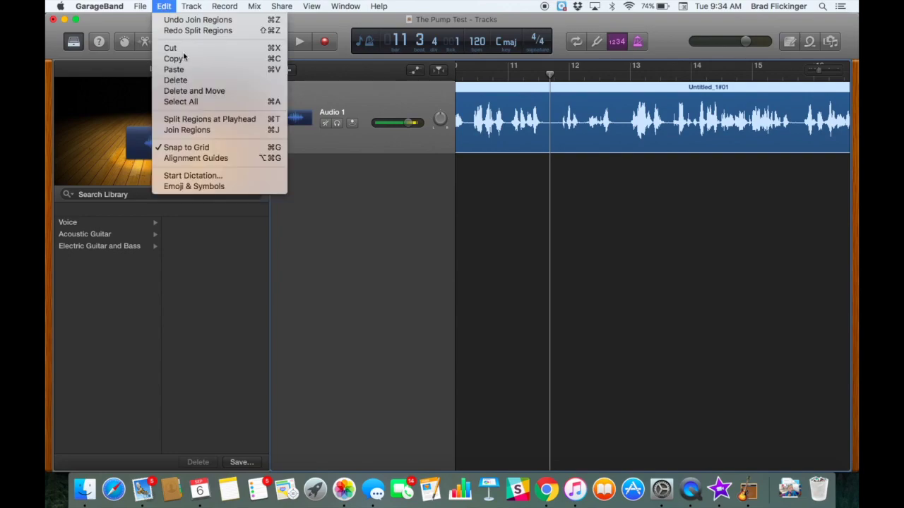
pyautogui.click(197, 120)
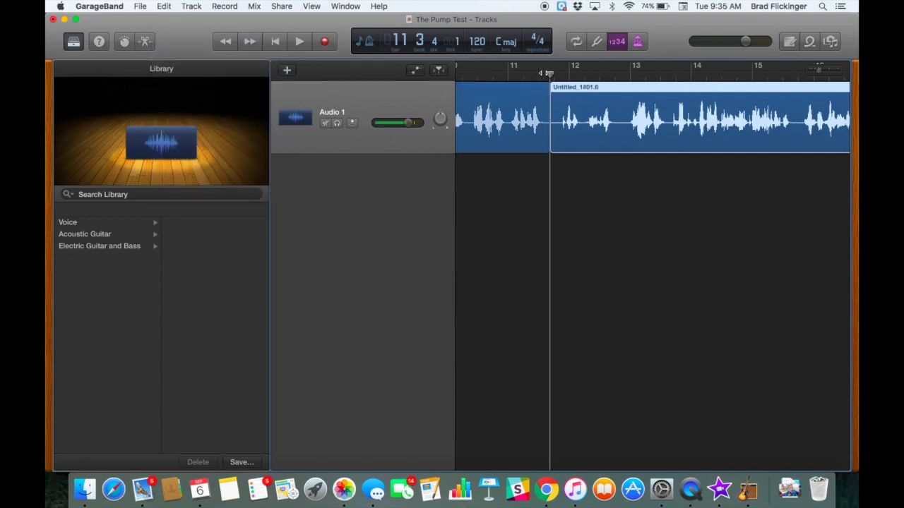
pyautogui.moveTo(550, 73); pyautogui.dragTo(619, 73)
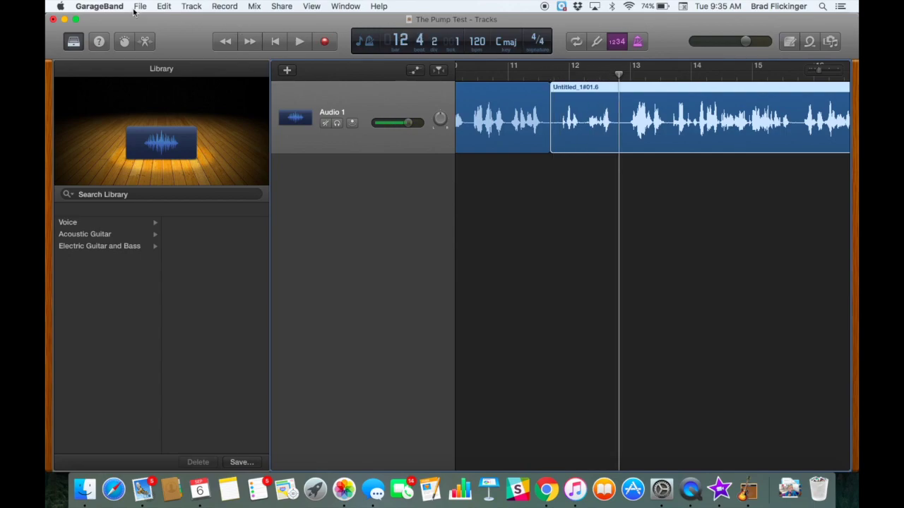
pyautogui.click(164, 5)
pyautogui.click(197, 120)
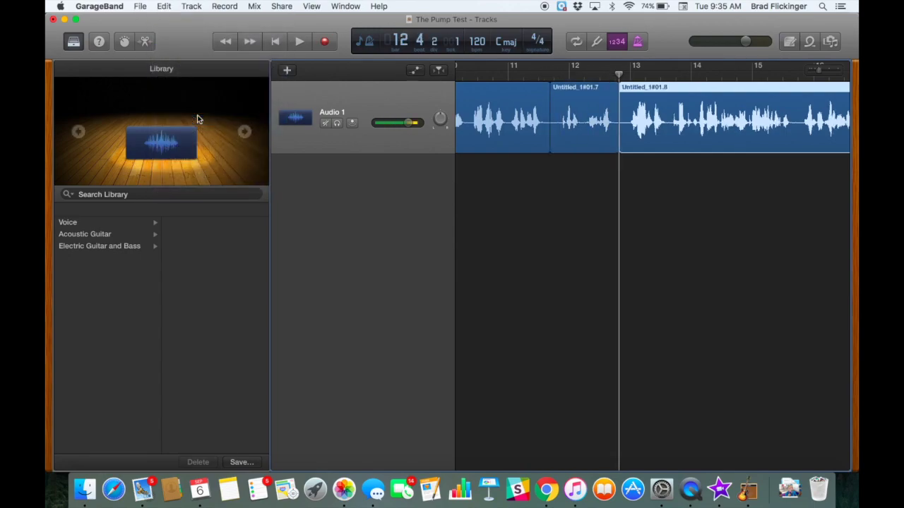
pyautogui.click(595, 103)
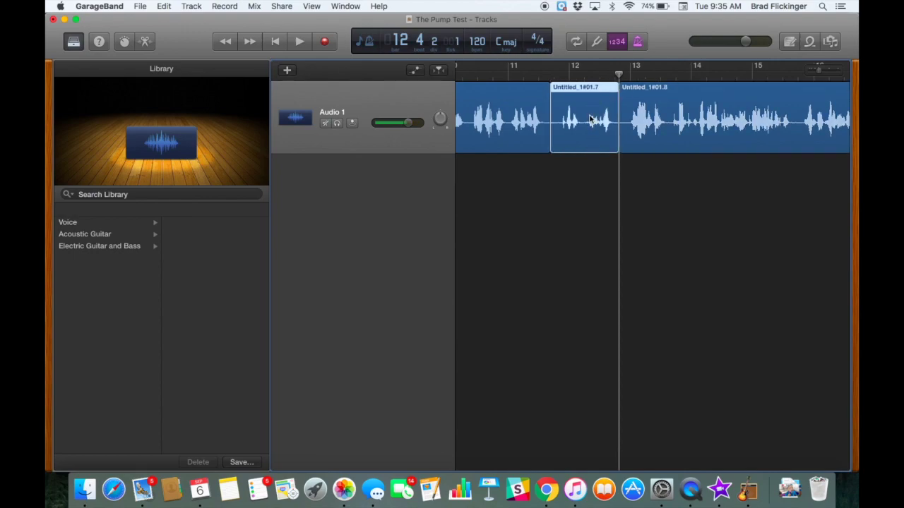
# Delete the flubbed region, slide Untitled_1#01.8 left against the first region, and select both.
pyautogui.press('Delete')
pyautogui.click(671, 97)
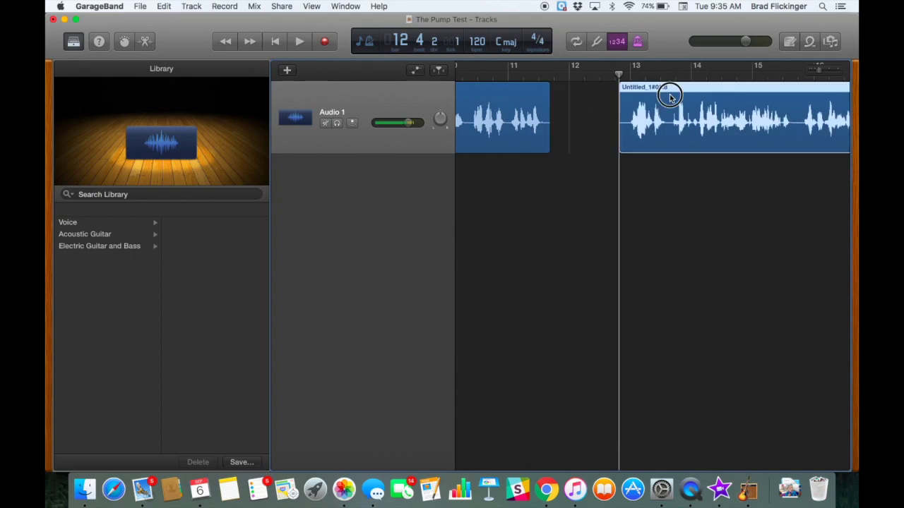
pyautogui.moveTo(694, 93); pyautogui.dragTo(624, 85)
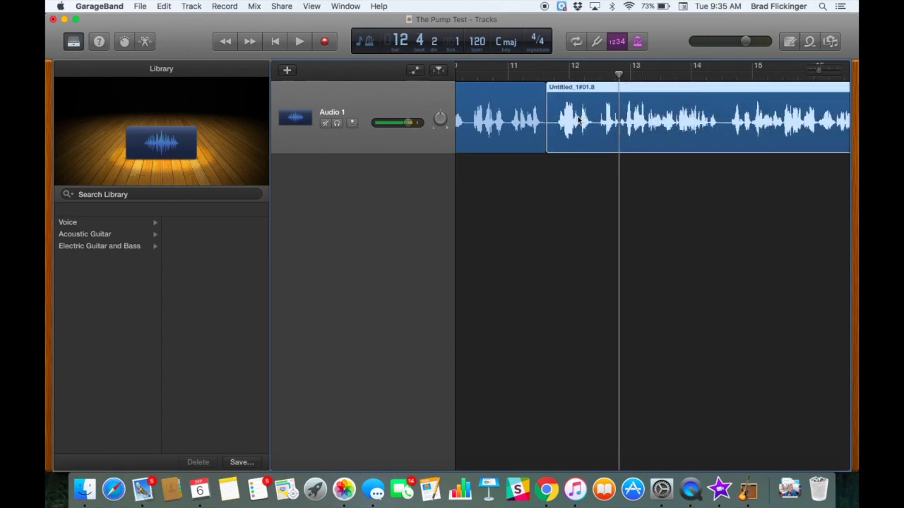
pyautogui.click(514, 96)
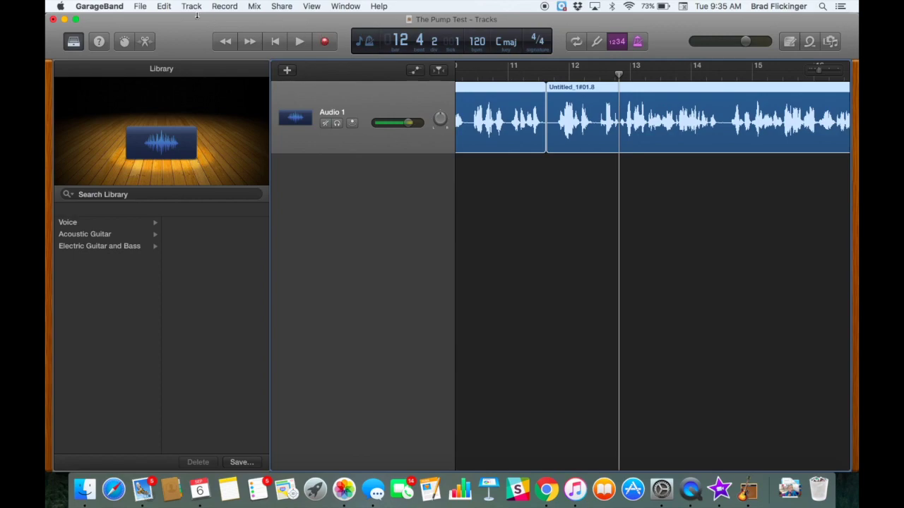
# Join the two regions into a new audio file, Untitled_1#01 merged_2.
pyautogui.click(165, 7)
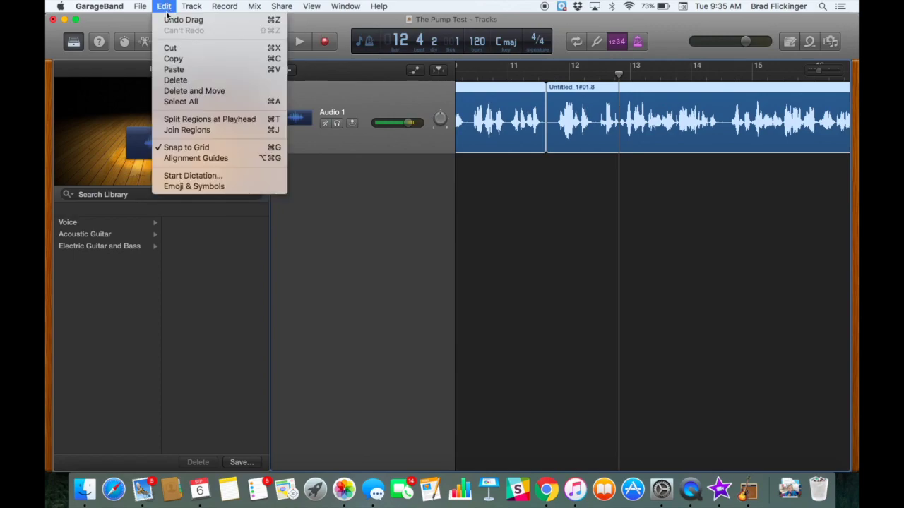
pyautogui.click(185, 130)
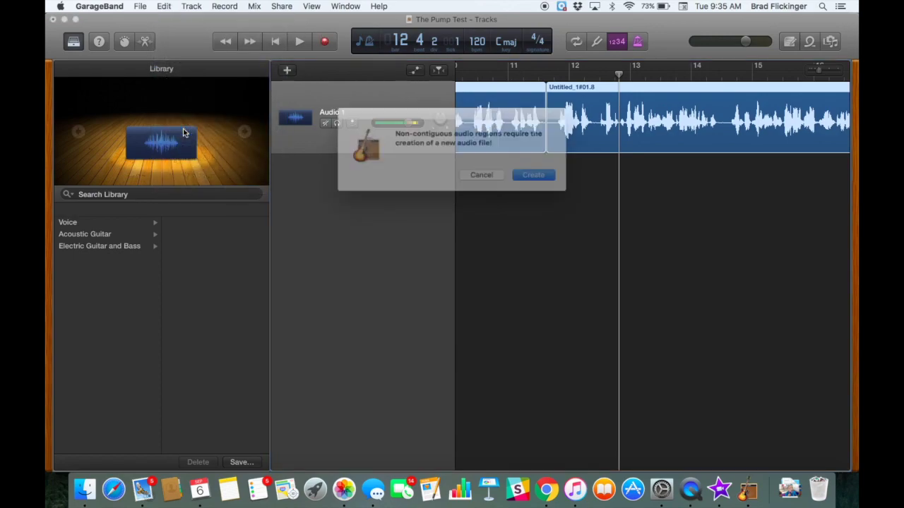
pyautogui.click(534, 177)
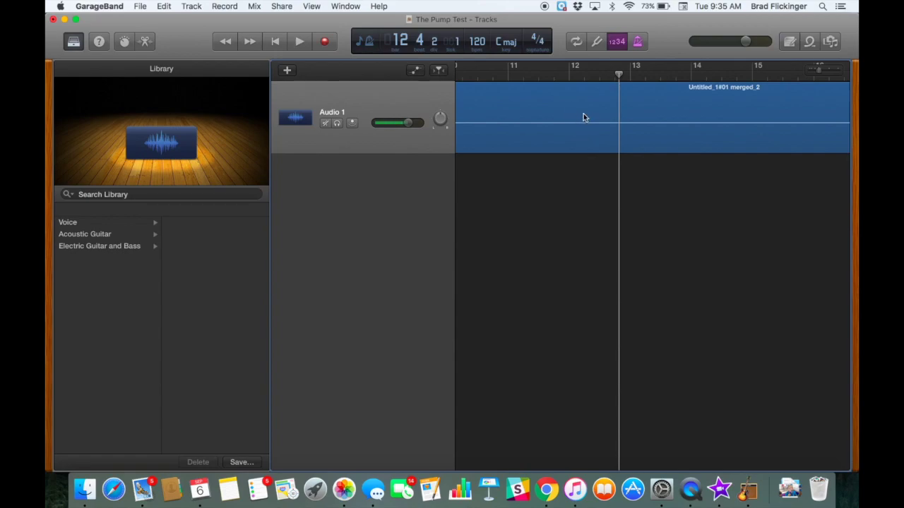
pyautogui.hscroll(-2, 576, 89)
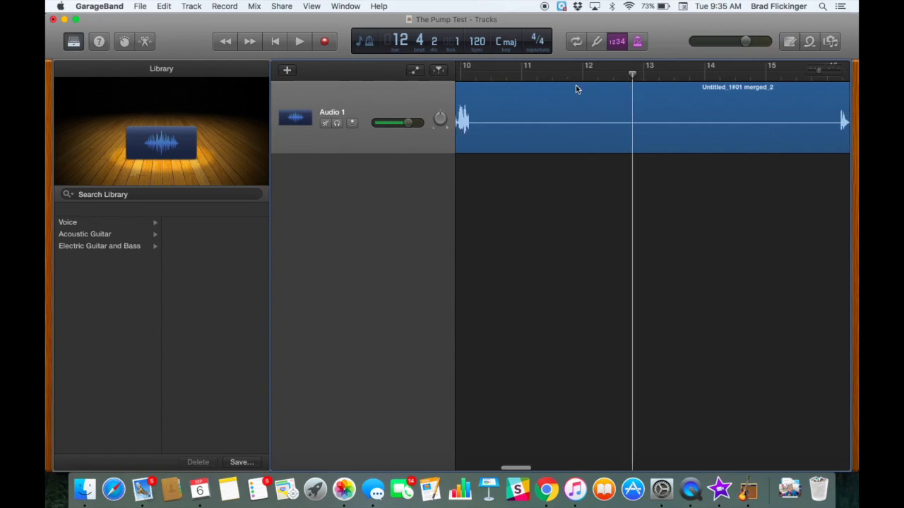
# Play the merged region from bar 10.4 across the edit, pausing once and resuming.
pyautogui.click(508, 73)
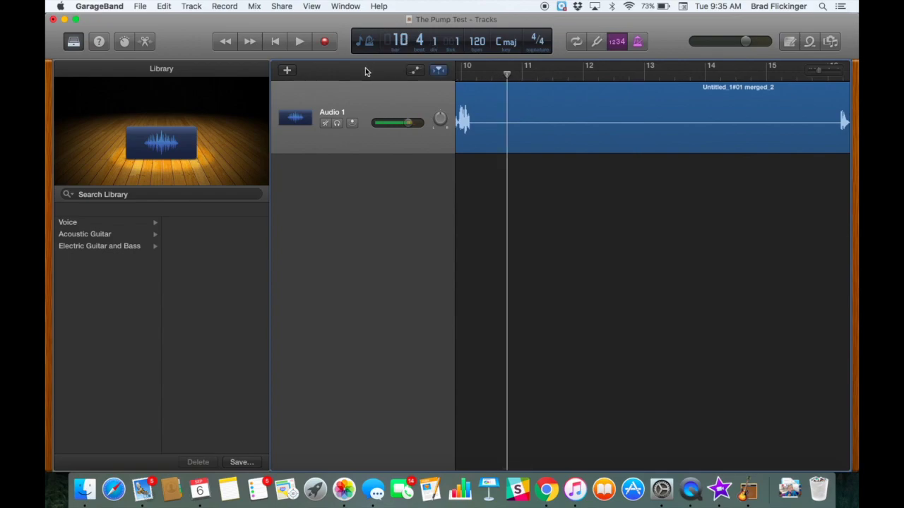
pyautogui.click(299, 41)
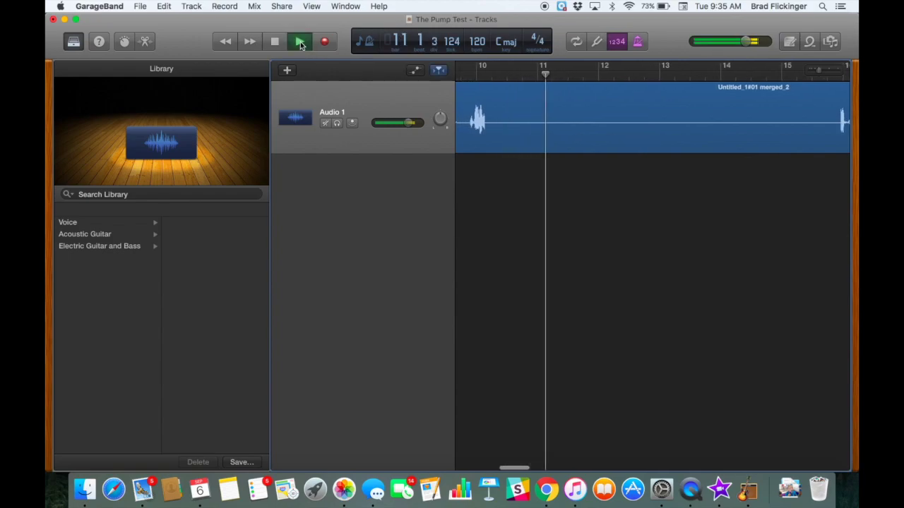
pyautogui.click(299, 41)
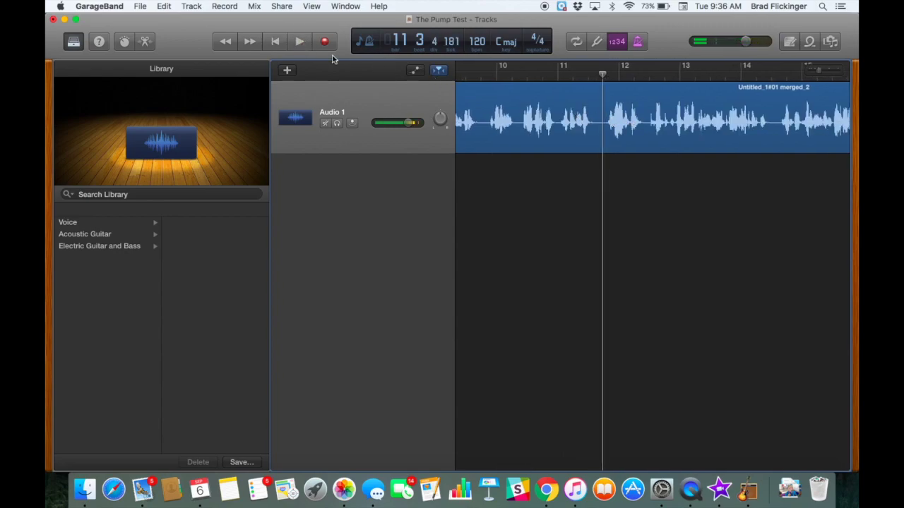
pyautogui.click(299, 41)
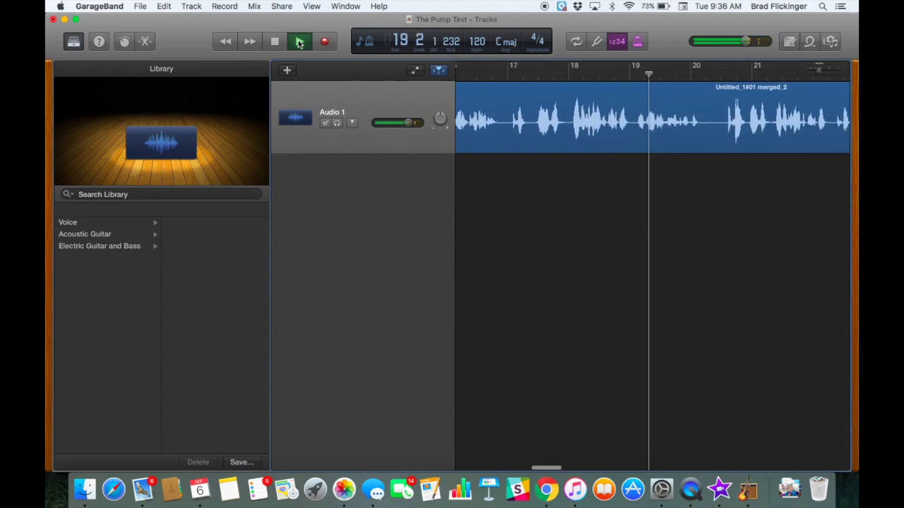
# Stop playback, replay the merged region from bar 17, and stop again.
pyautogui.click(299, 42)
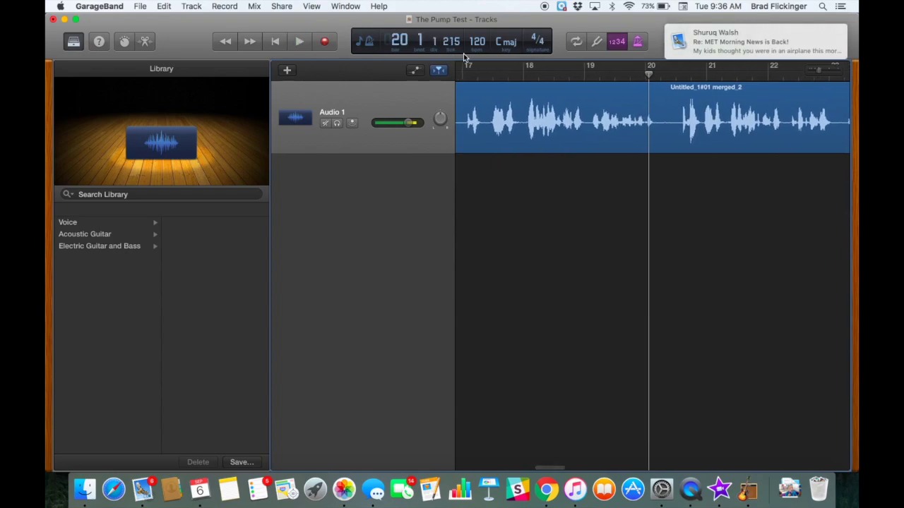
pyautogui.hscroll(-3, 553, 82)
pyautogui.click(540, 74)
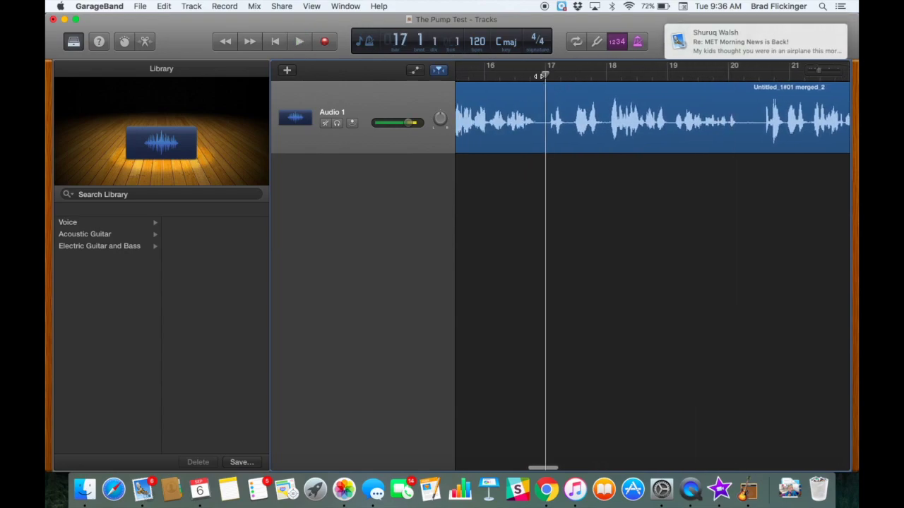
pyautogui.press('space')
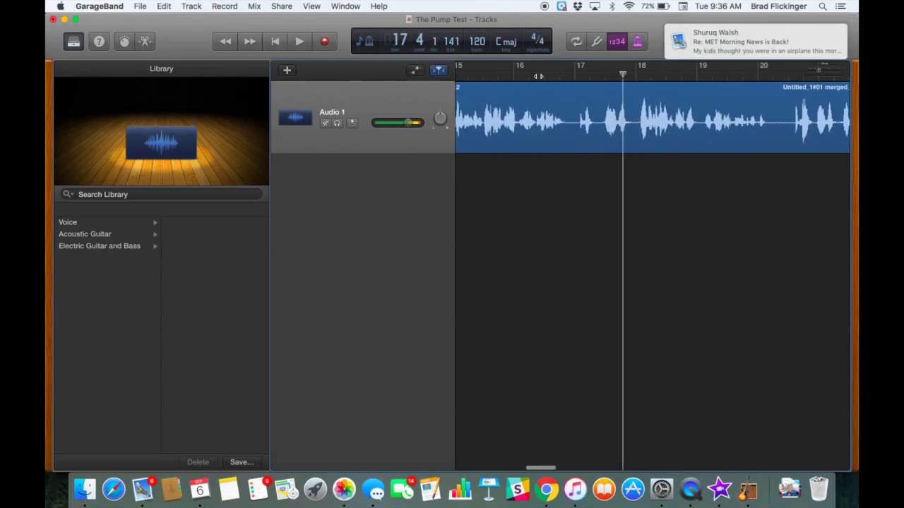
pyautogui.click(783, 115)
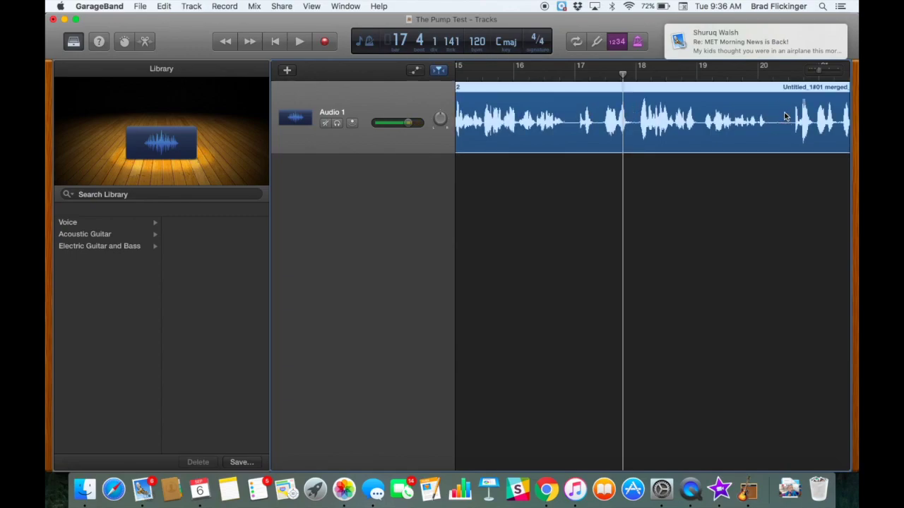
pyautogui.press('space')
pyautogui.press('space')
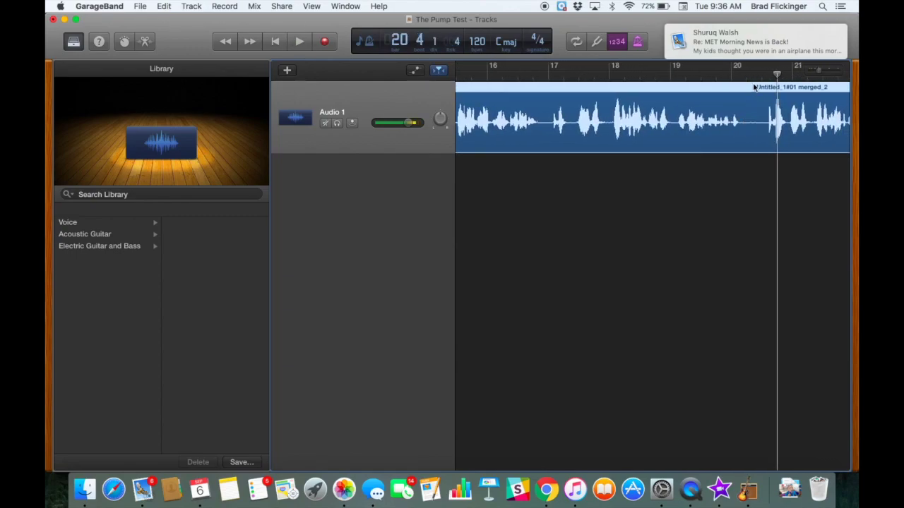
# Split the merged region at bar 20 beat 3, then briefly listen from bar 17.
pyautogui.moveTo(754, 77)
pyautogui.mouseDown()
pyautogui.moveTo(746, 77)
pyautogui.moveTo(761, 77)
pyautogui.mouseUp()
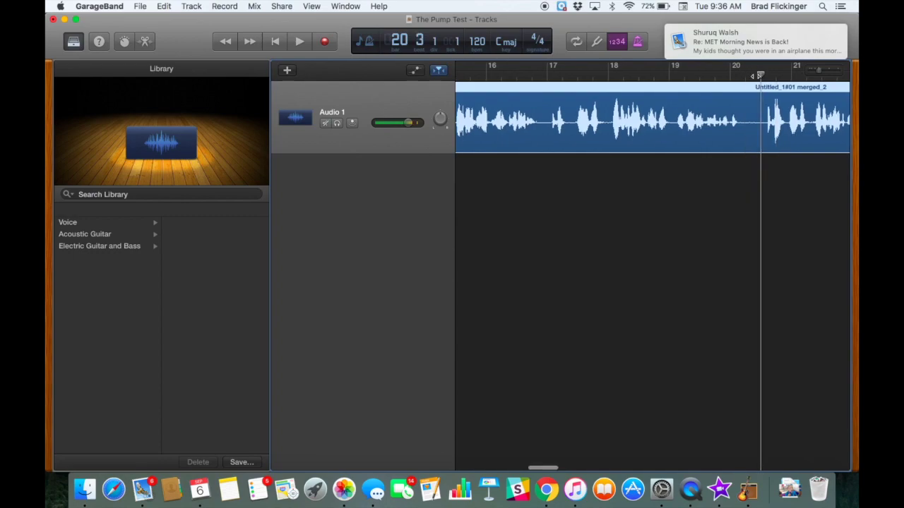
pyautogui.click(169, 6)
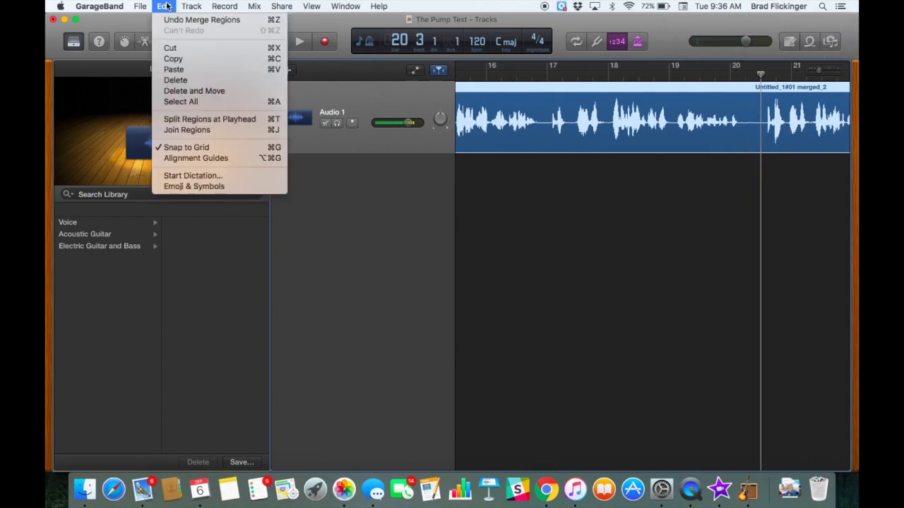
pyautogui.click(191, 122)
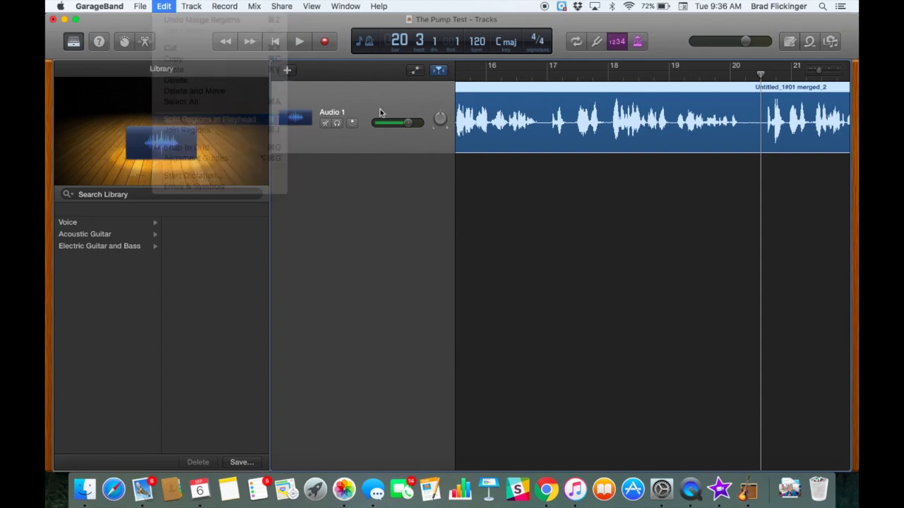
pyautogui.click(544, 86)
pyautogui.press('space')
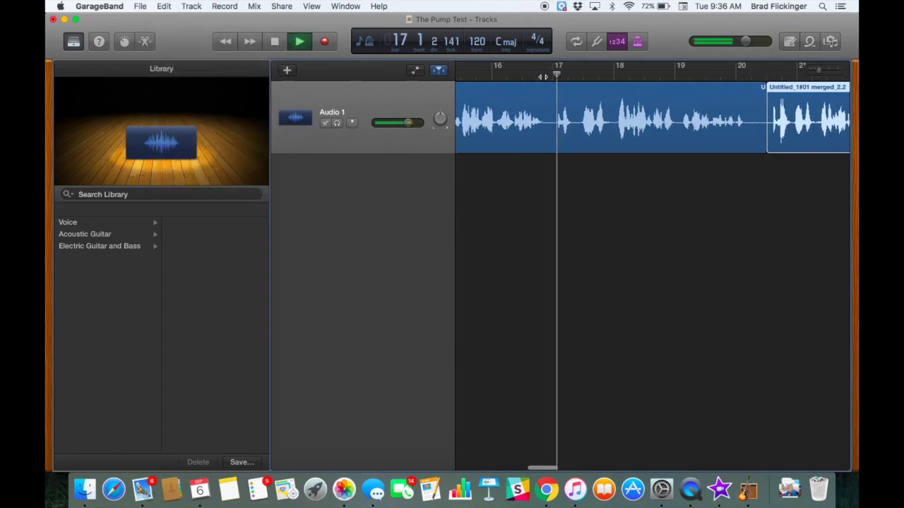
pyautogui.press('space')
# Split the region at bar 17, isolating the flubbed passage as Untitled_1#01 merged_2.4.
pyautogui.click(544, 76)
pyautogui.click(562, 75)
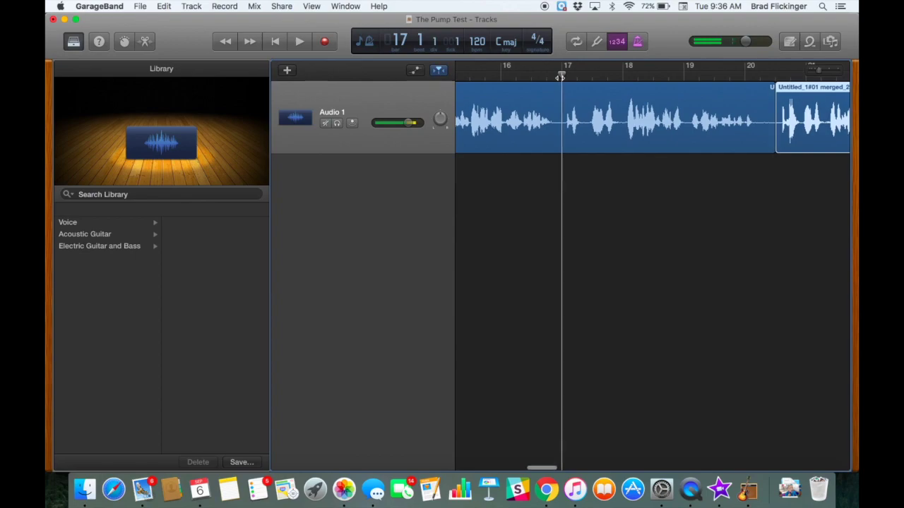
pyautogui.click(167, 6)
pyautogui.click(176, 119)
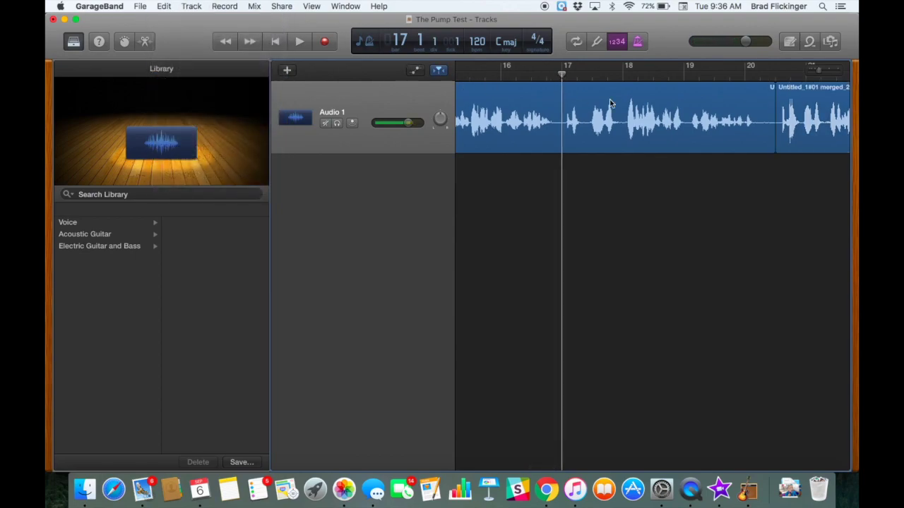
pyautogui.click(589, 94)
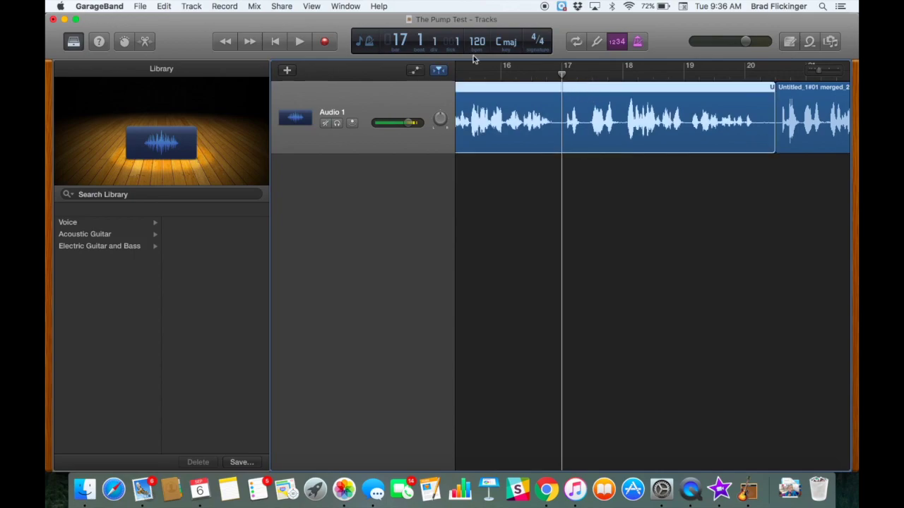
pyautogui.click(163, 6)
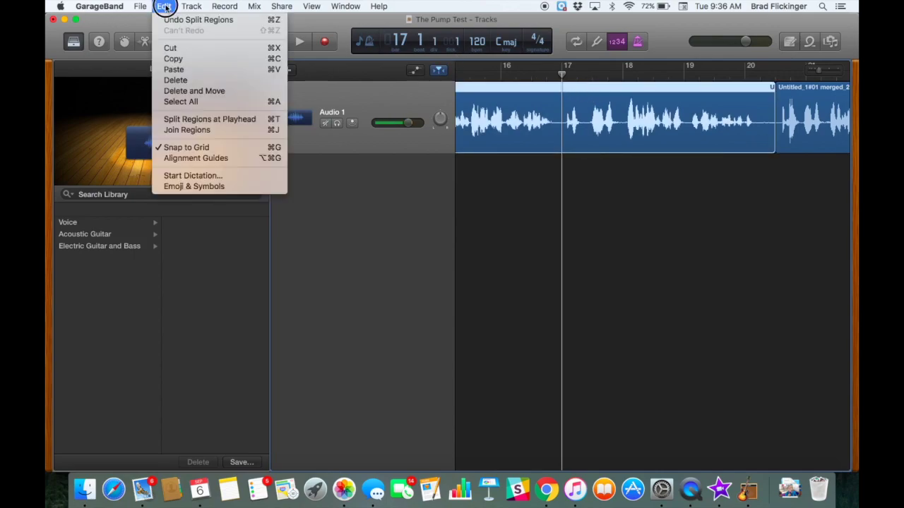
pyautogui.click(189, 120)
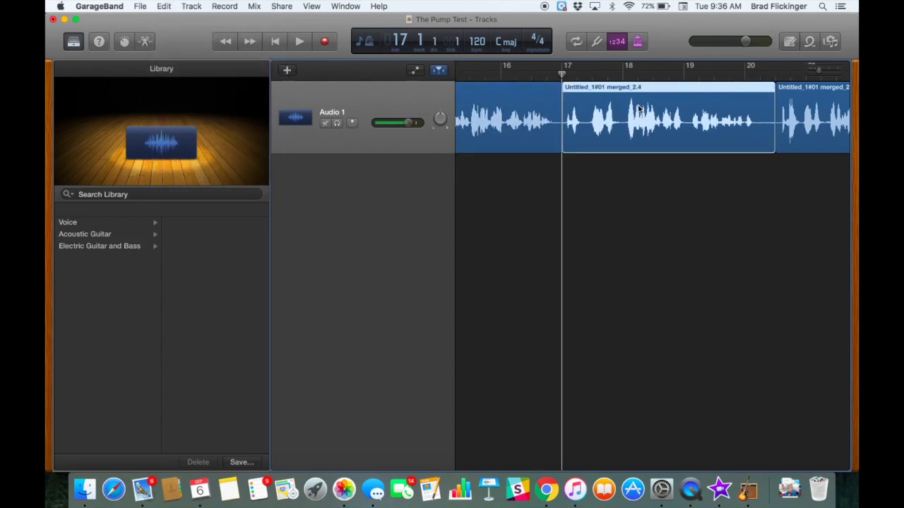
# Delete the flubbed section, slide the later audio to bar 17, and join both into Untitled_1#01 merged_3.
pyautogui.press('Delete')
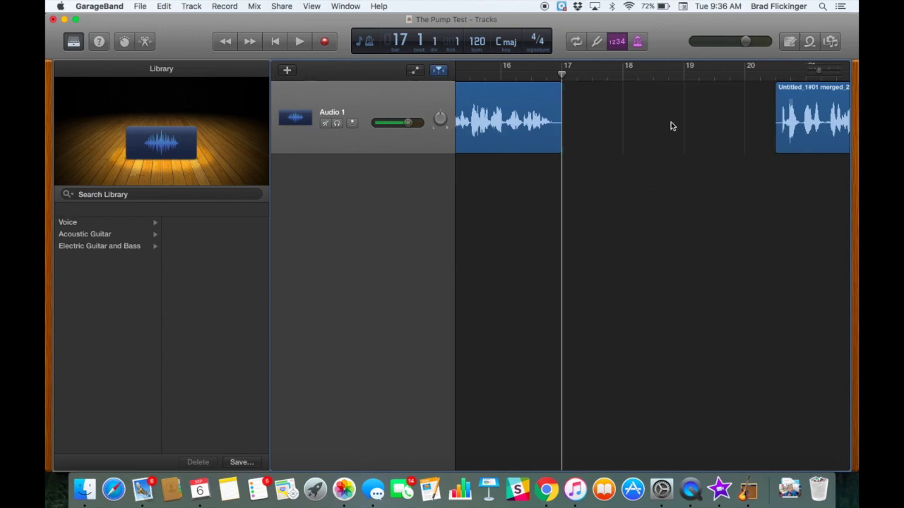
pyautogui.moveTo(797, 93); pyautogui.dragTo(611, 92)
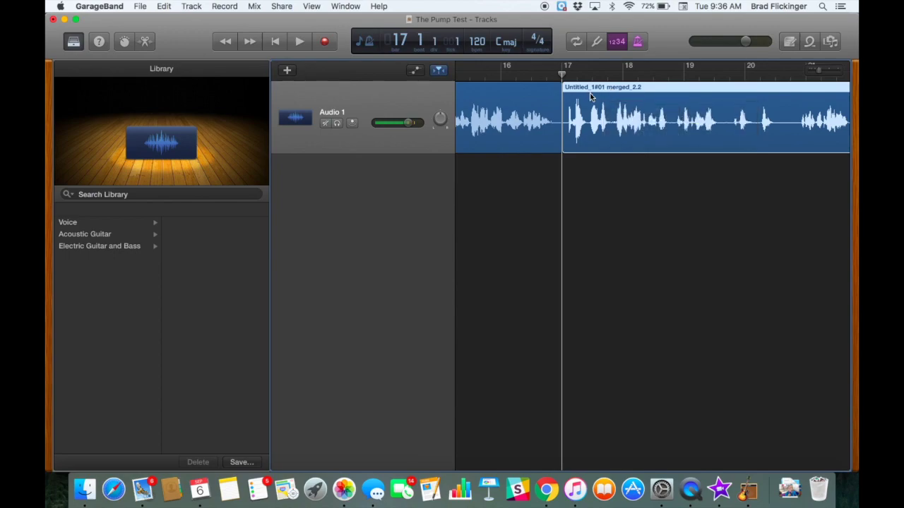
pyautogui.keyDown('shift'); pyautogui.click(541, 91); pyautogui.keyUp('shift')
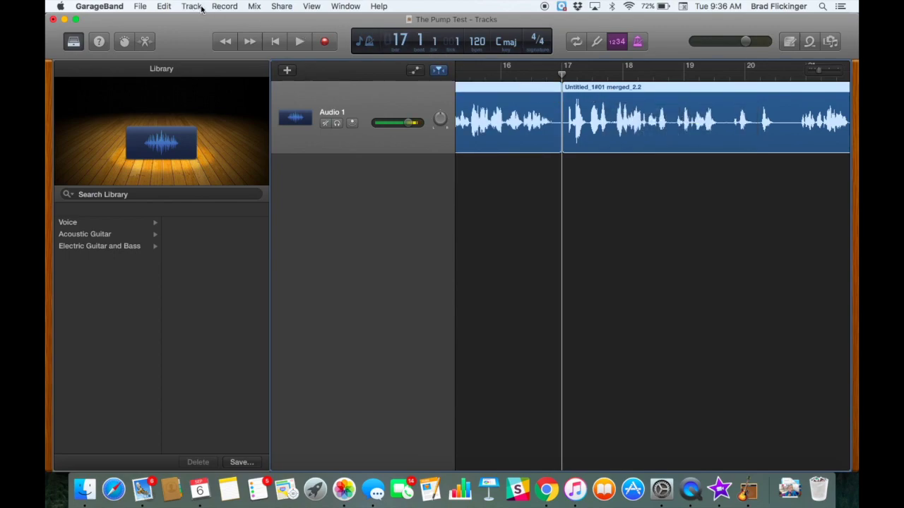
pyautogui.click(164, 5)
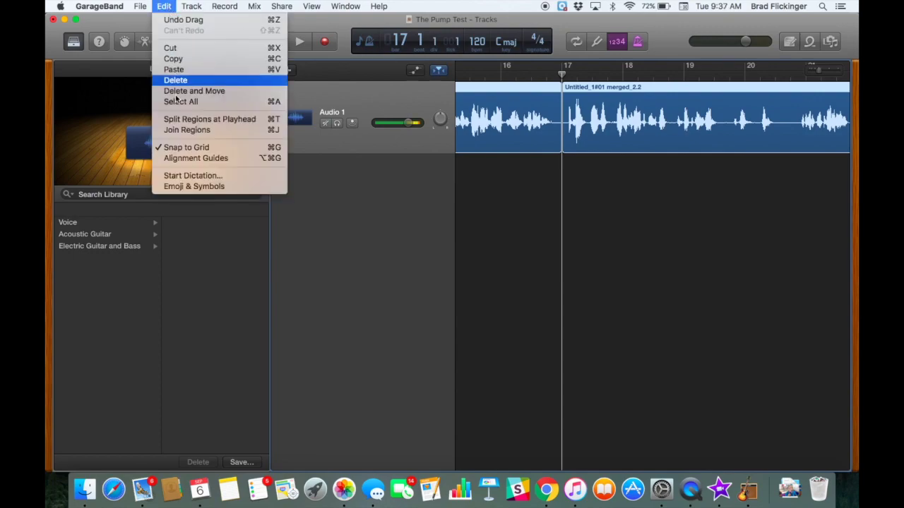
pyautogui.click(185, 131)
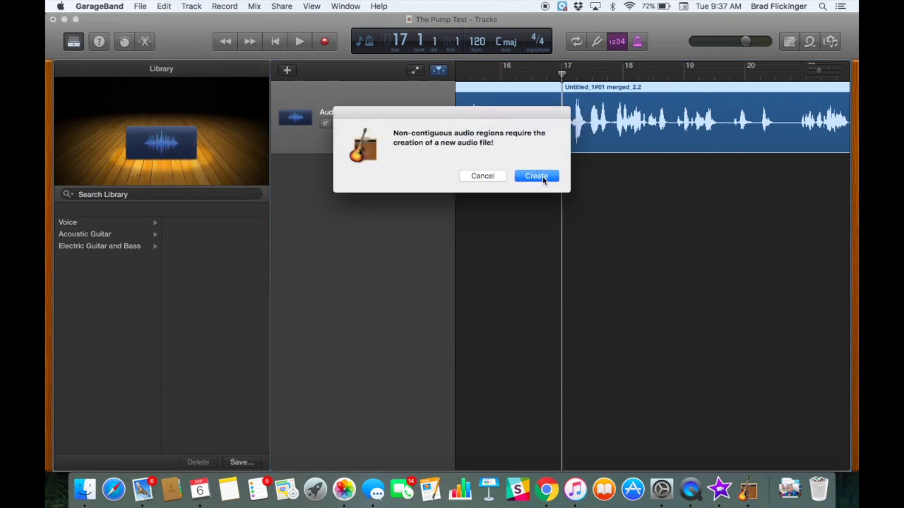
pyautogui.click(536, 177)
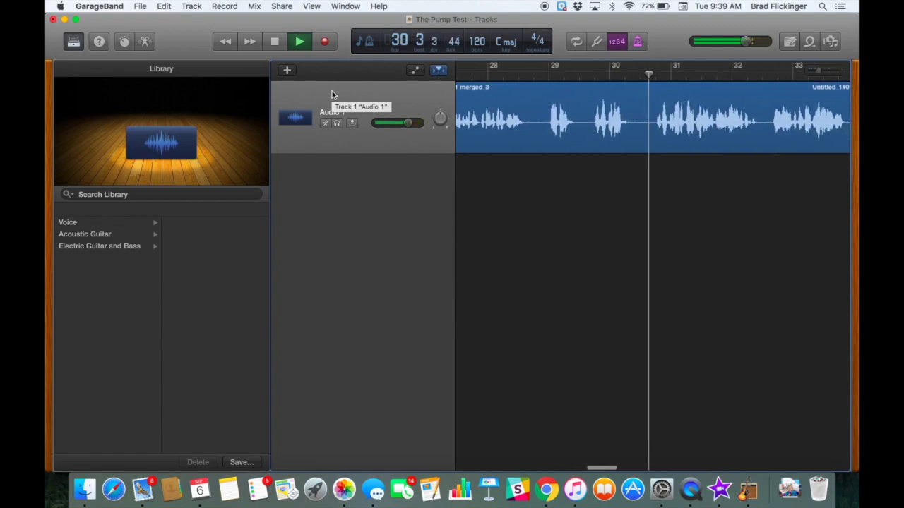
# Replay Untitled_1#01 merged_3 from near bar 29, then set the playhead at bar 29 beat 3.
pyautogui.press('space')
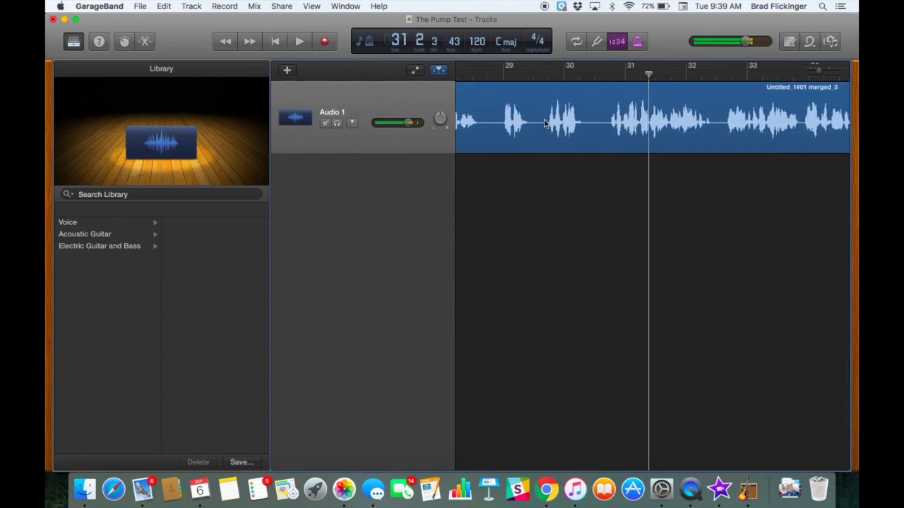
pyautogui.click(534, 73)
pyautogui.click(300, 43)
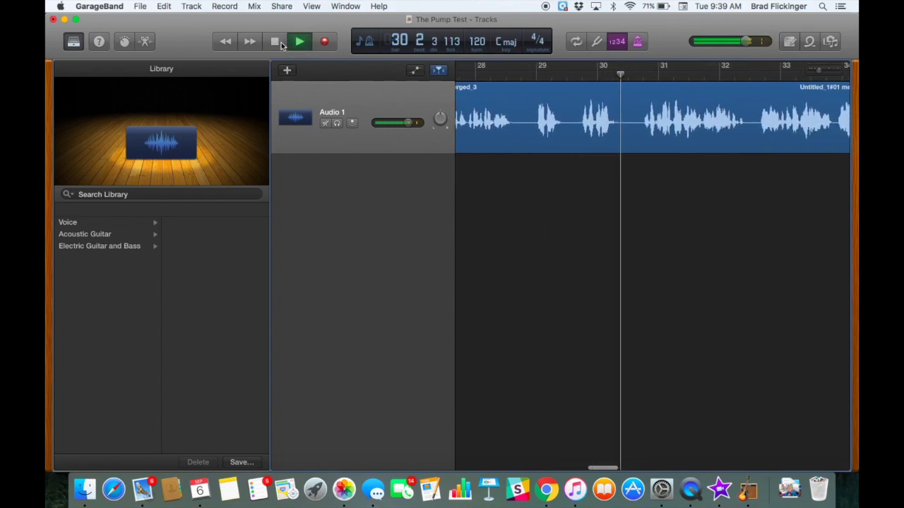
pyautogui.click(276, 42)
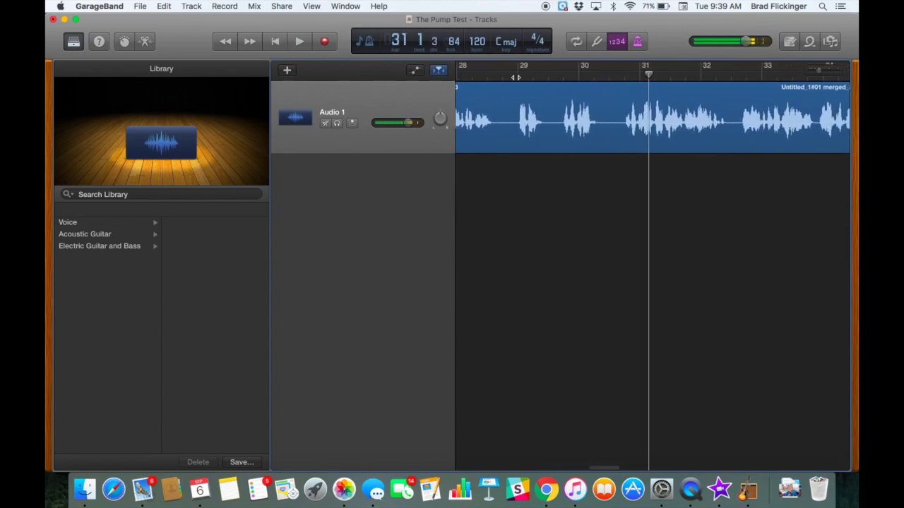
pyautogui.click(548, 74)
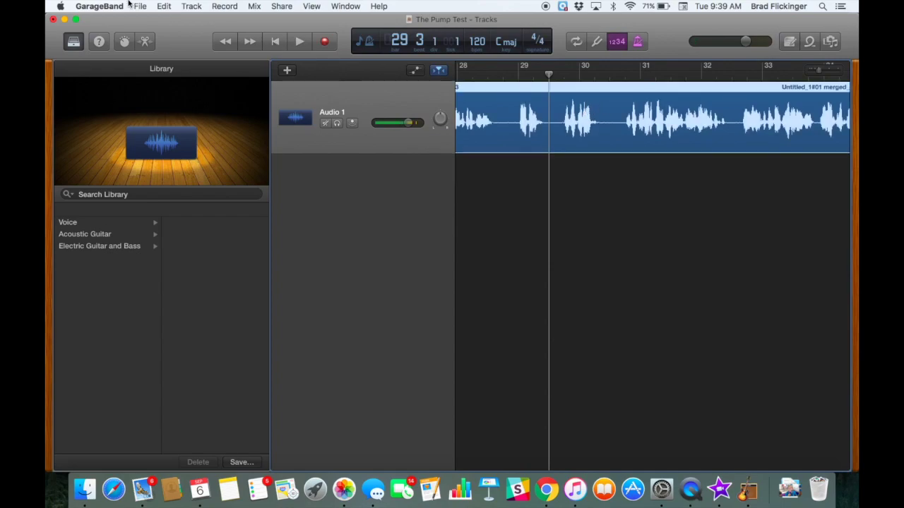
# Split the recording at bar 29 beat 3 and again at bar 30 beat 3.
pyautogui.click(164, 5)
pyautogui.click(189, 120)
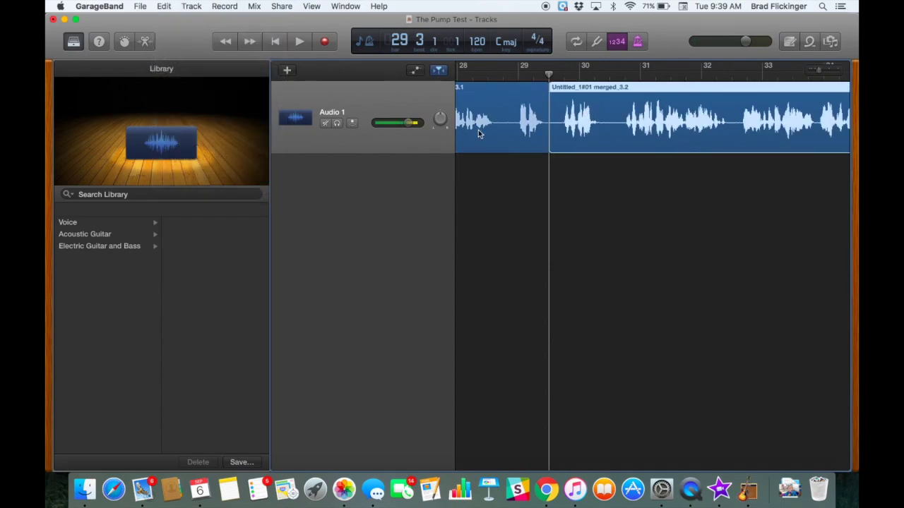
pyautogui.moveTo(548, 75); pyautogui.dragTo(609, 76)
pyautogui.click(164, 5)
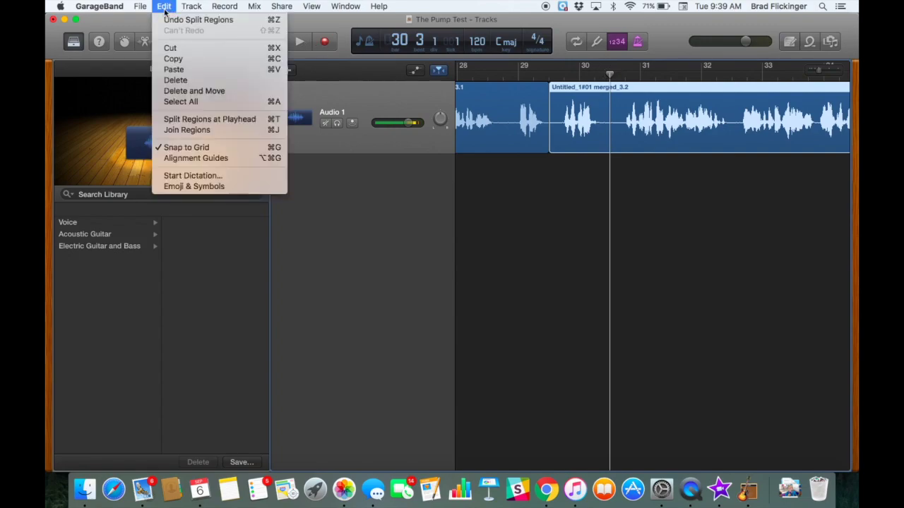
pyautogui.click(189, 120)
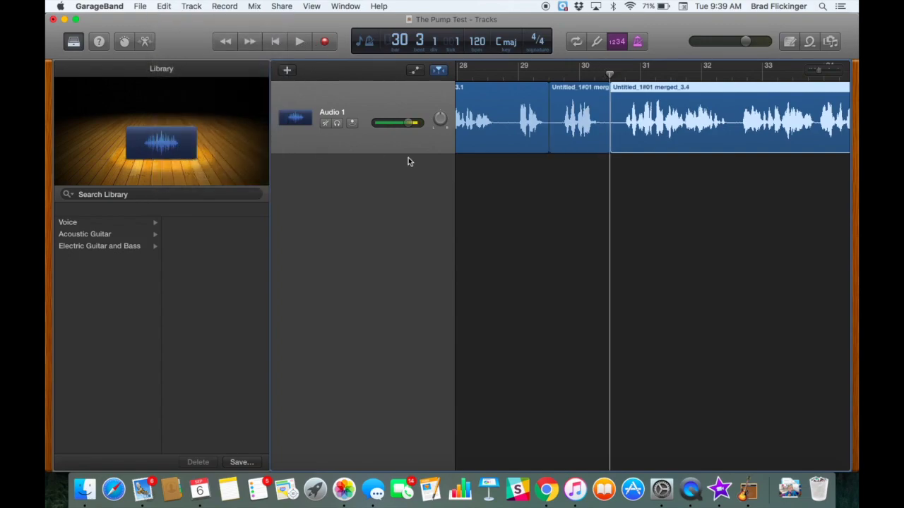
# Delete the flubbed piece between bars 29 and 30 and slide the later audio one bar left.
pyautogui.click(584, 101)
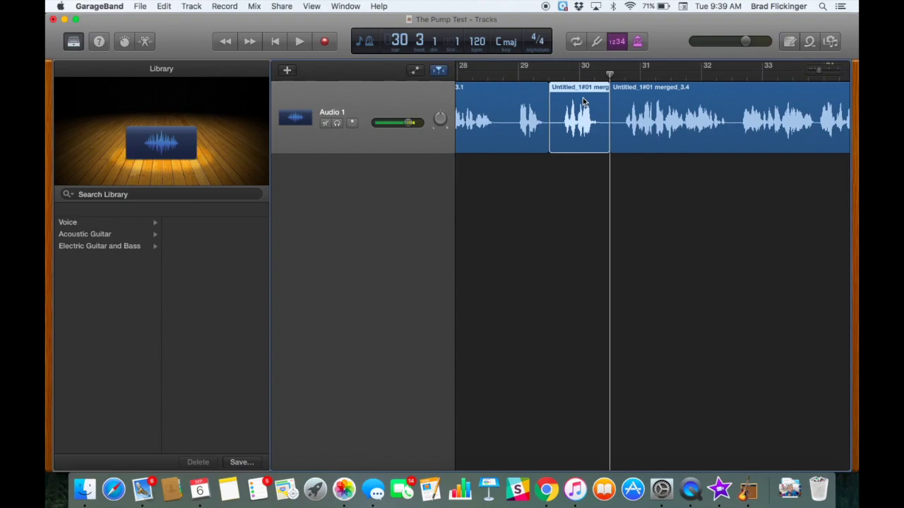
pyautogui.press('Delete')
pyautogui.moveTo(678, 90); pyautogui.dragTo(616, 90)
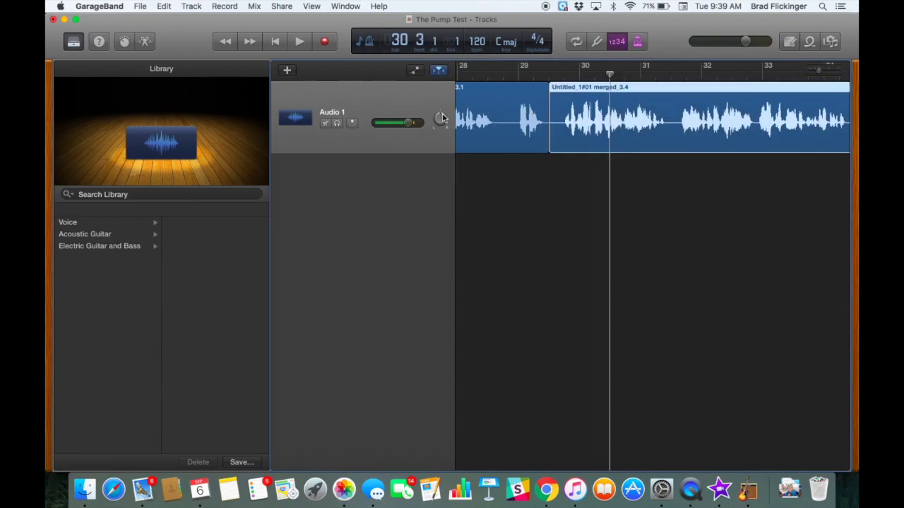
# Join the earlier and later regions into one, creating a new audio file.
pyautogui.keyDown('shift'); pyautogui.click(502, 104); pyautogui.keyUp('shift')
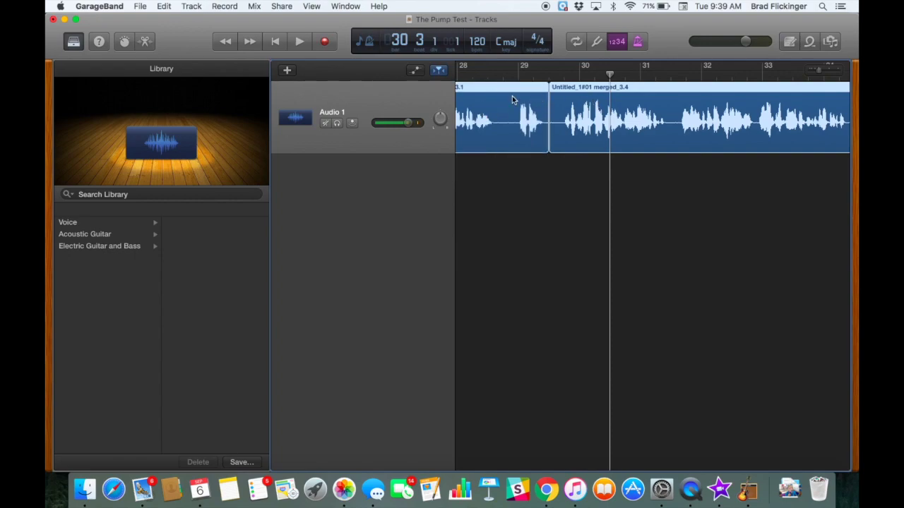
pyautogui.click(167, 7)
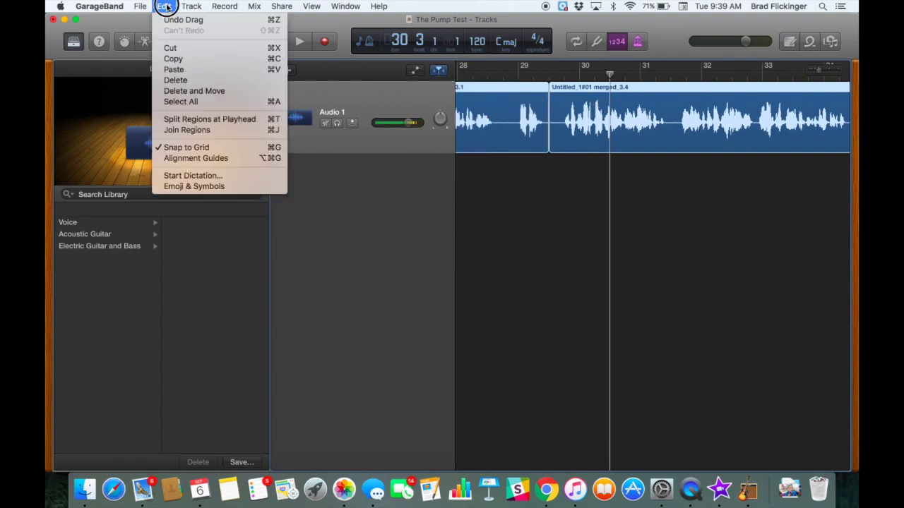
pyautogui.click(183, 131)
pyautogui.click(537, 176)
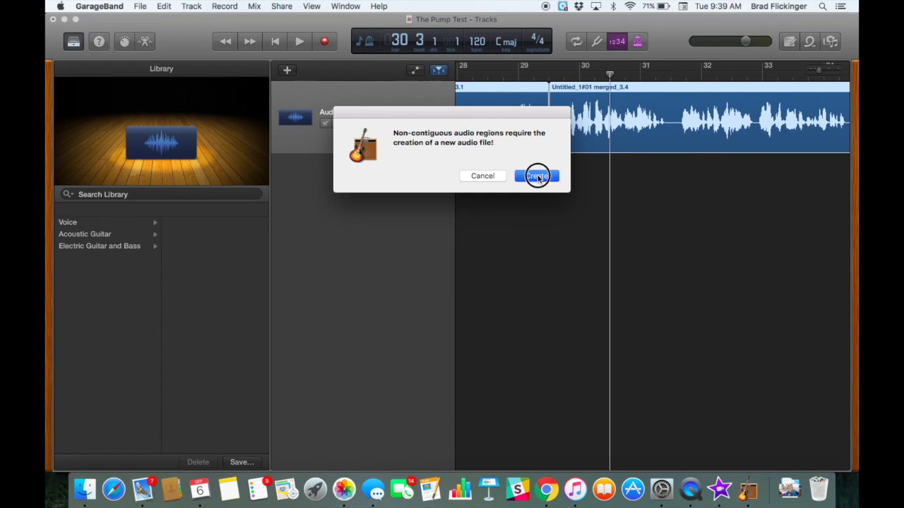